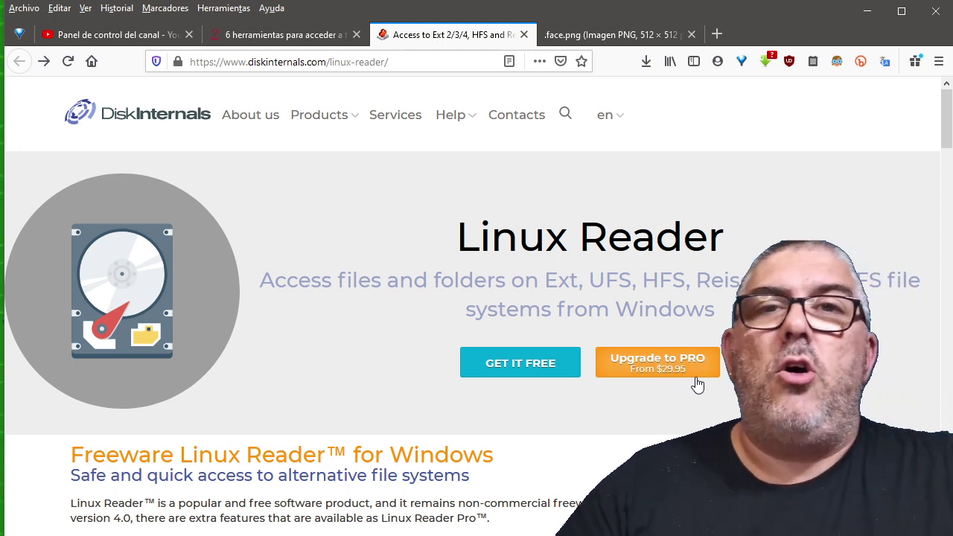
Request the free Linux Reader download and cancel saving Linux_Reader.exe.
left_click(519, 377)
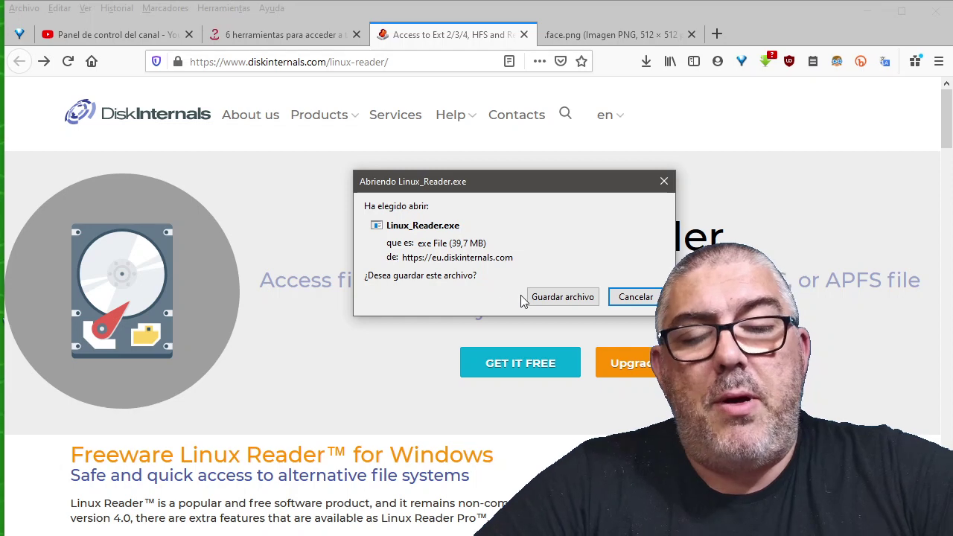
left_click(633, 301)
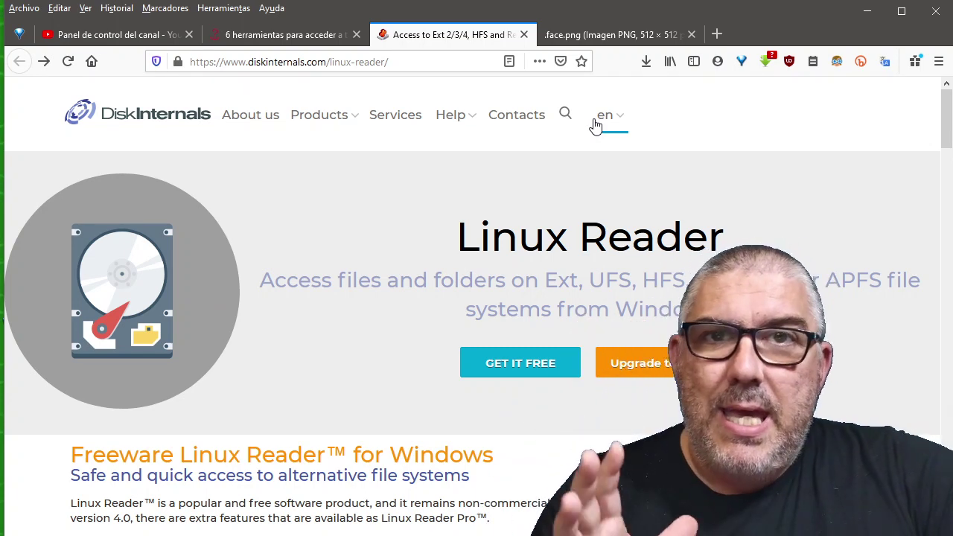
Launch the Linux_Reader.exe installer from the Descargas folder and allow it to run.
left_click(871, 13)
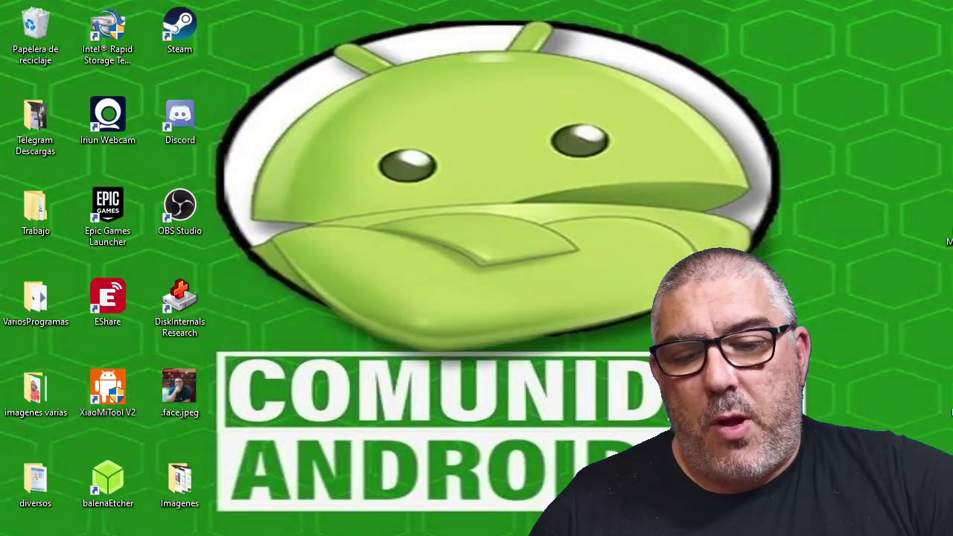
key("alt+Tab")
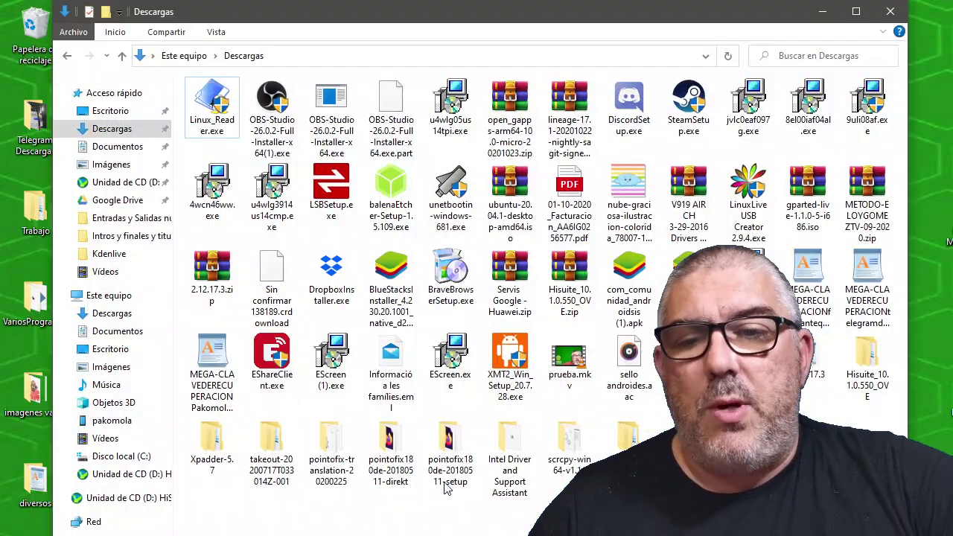
double_click(205, 122)
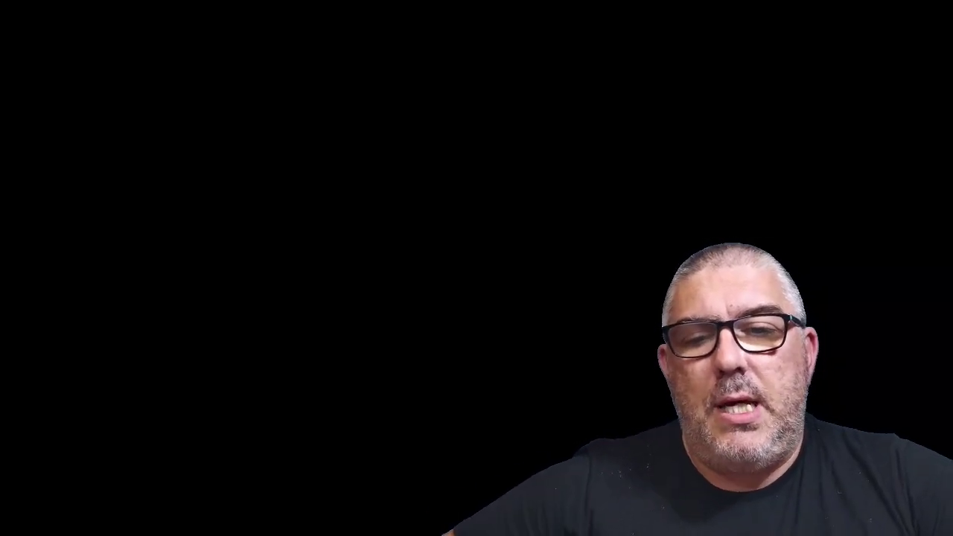
left_click(500, 398)
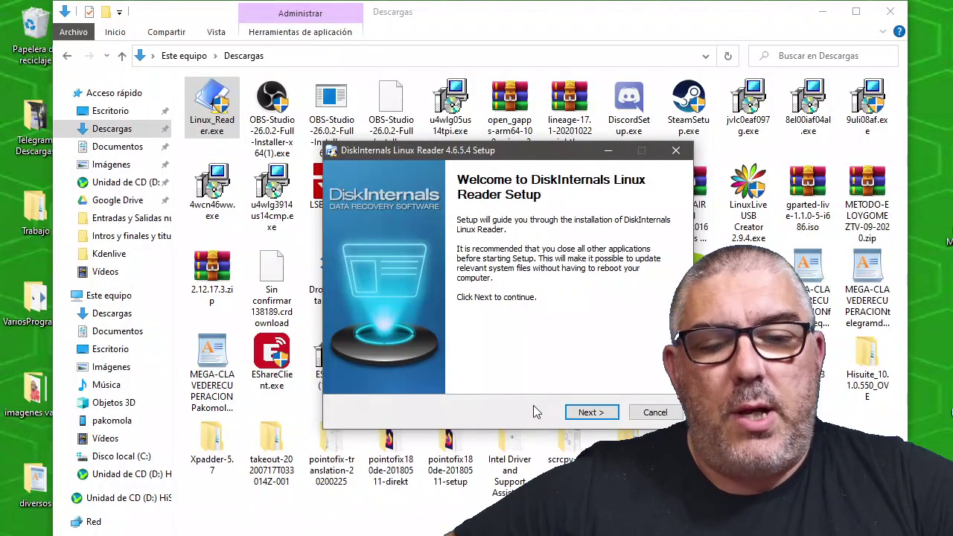
Accept the Linux Reader license agreement and start the installation in C:\Program Files (x86)\DiskInternals\LinuxReader\.
left_click(592, 412)
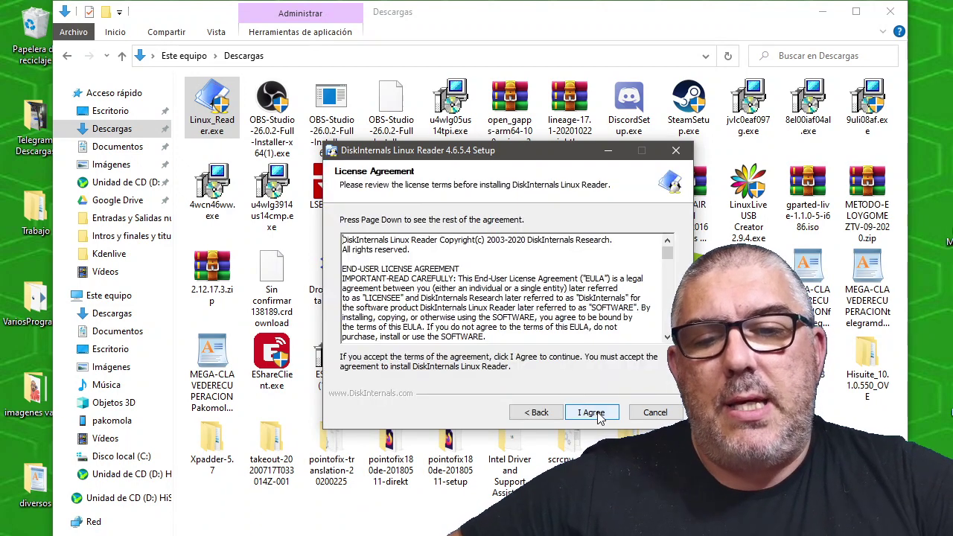
scroll(570, 298, "down", 15)
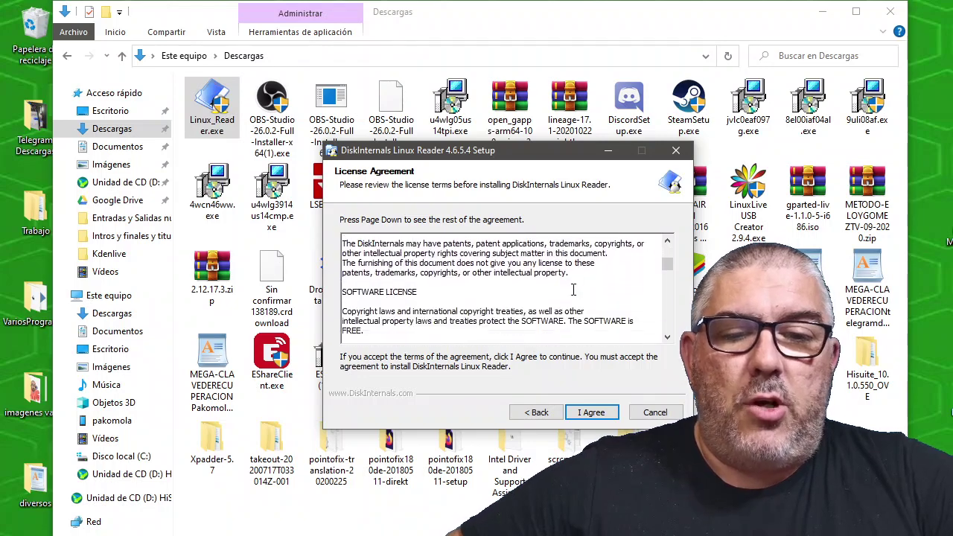
scroll(565, 329, "down", 1)
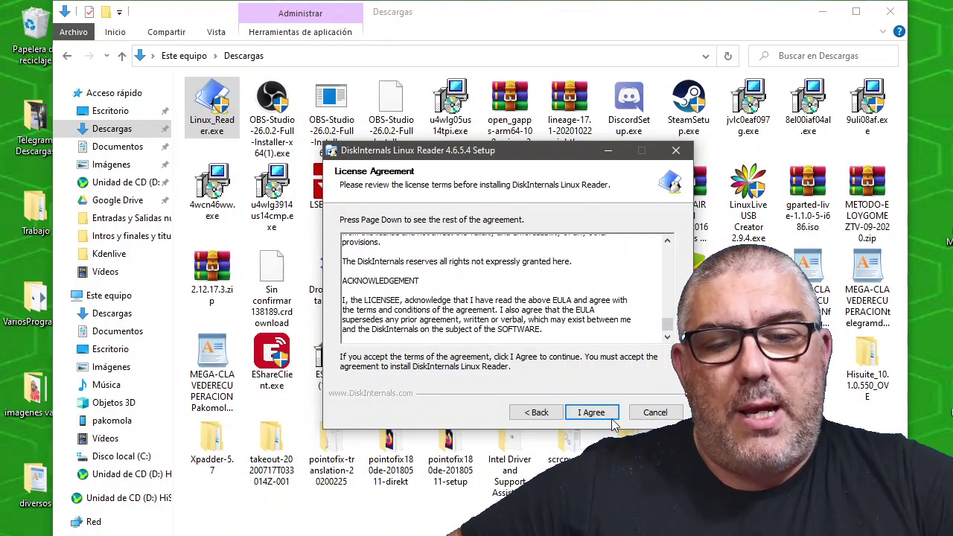
left_click(589, 413)
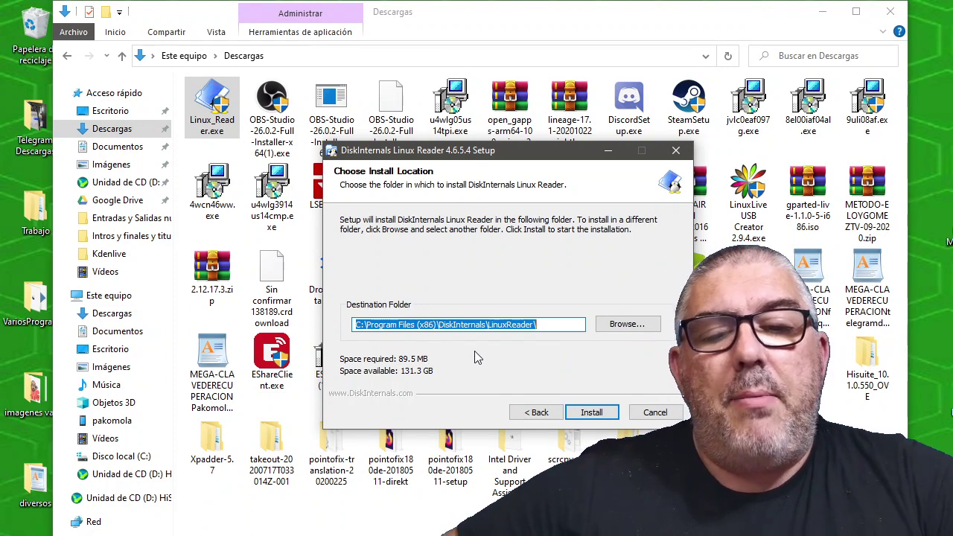
left_click(603, 410)
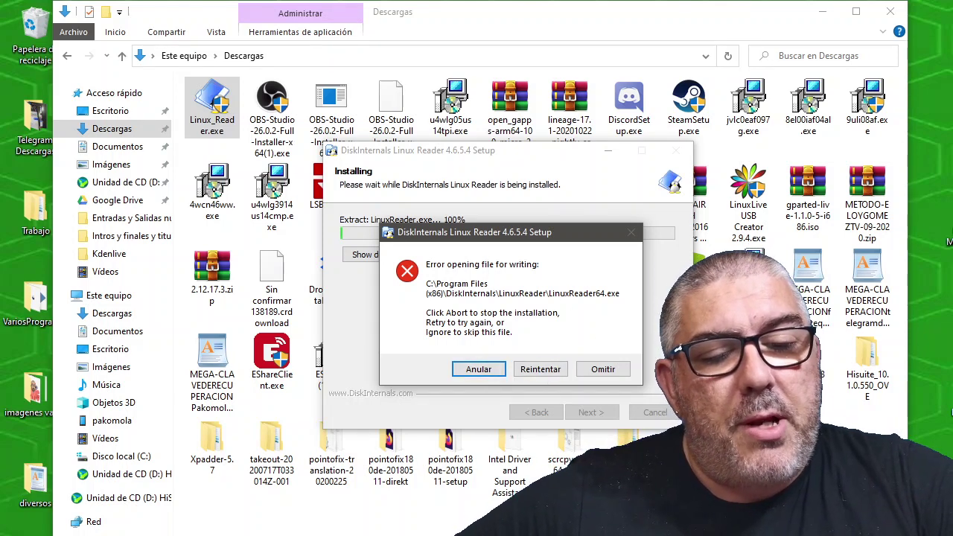
Close the running copy of Linux Reader and retry writing LinuxReader64.exe in the installer.
key("super+Down")
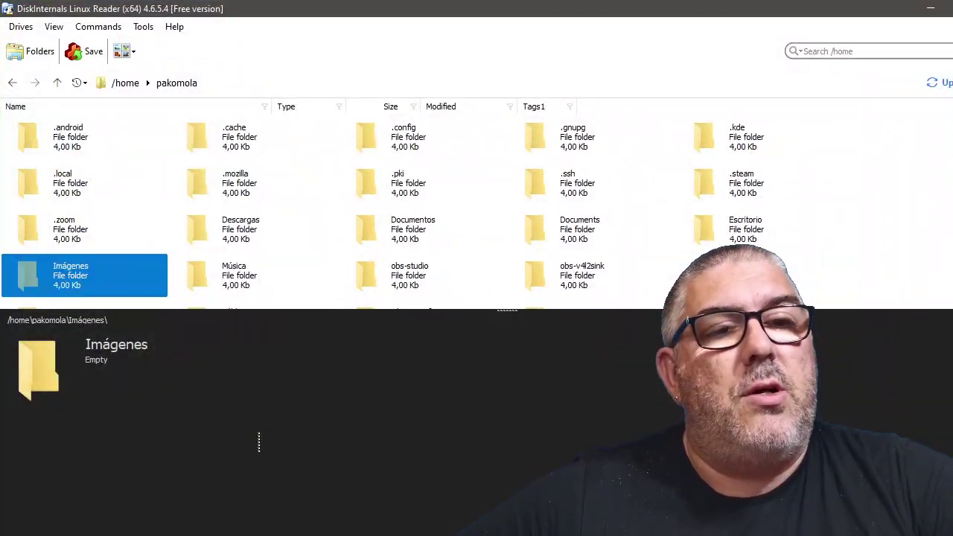
key("alt+F4")
left_click(555, 314)
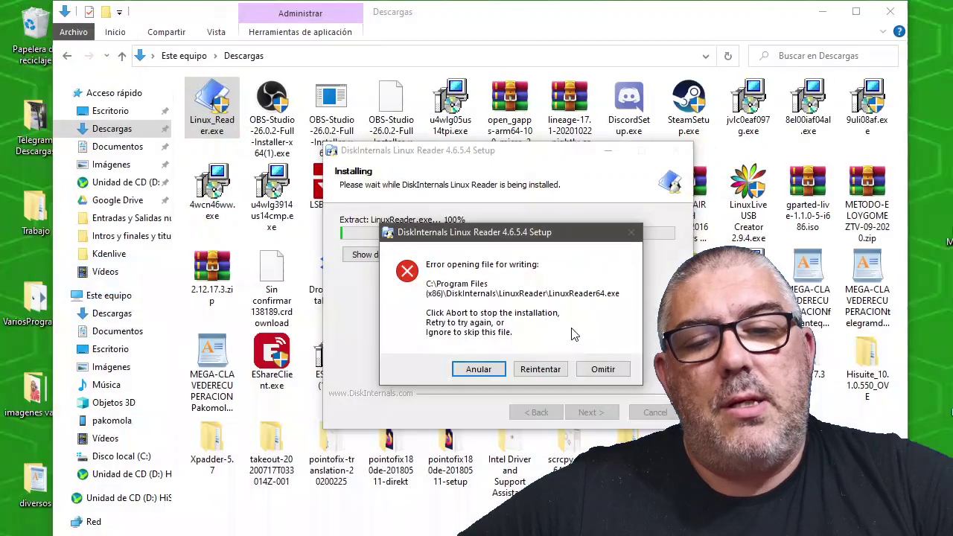
left_click(536, 370)
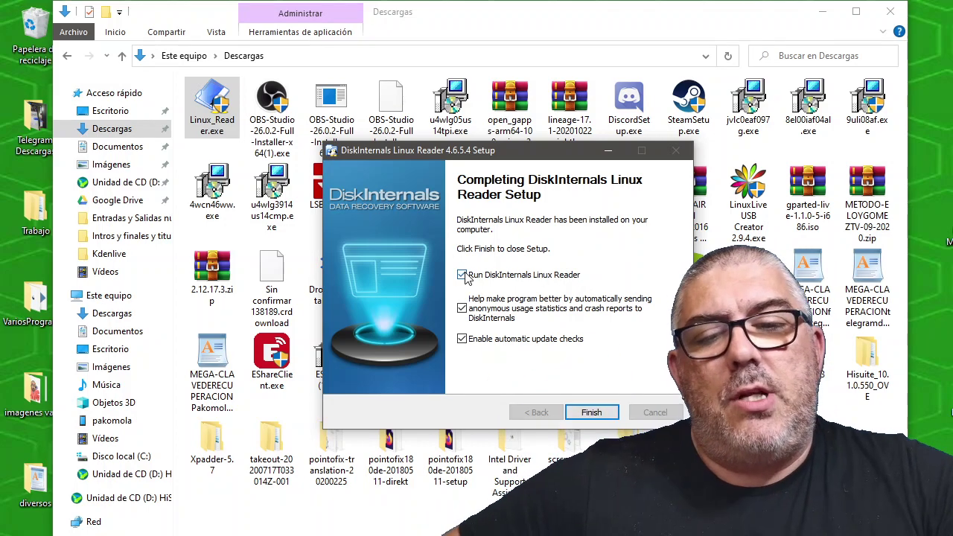
Finish the setup with anonymous usage statistics disabled and Linux Reader set to run, and close the Descargas window.
left_click(462, 308)
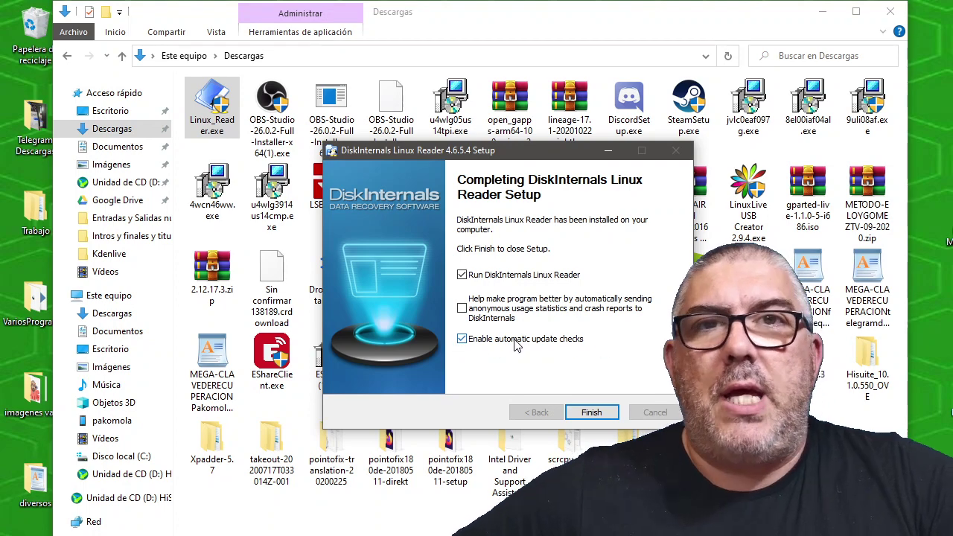
left_click(591, 414)
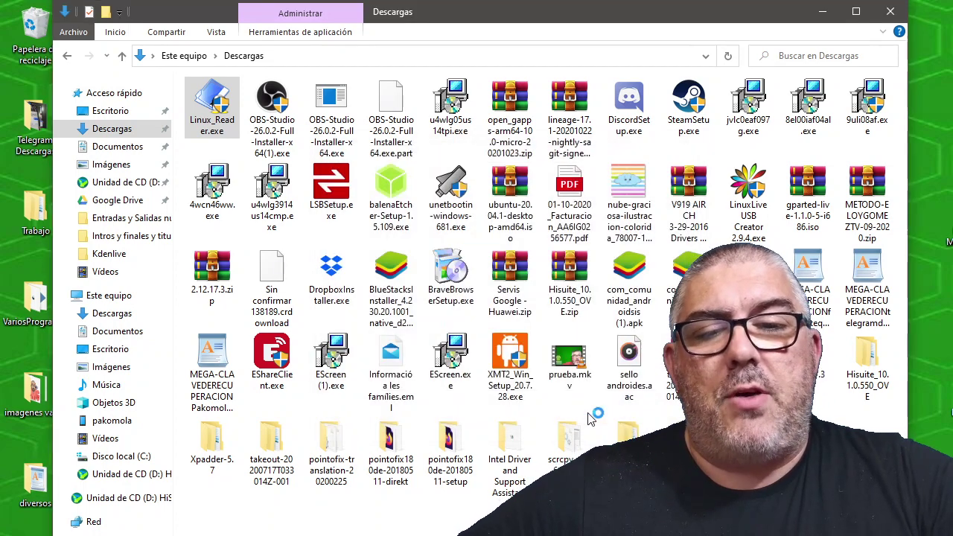
left_click(890, 12)
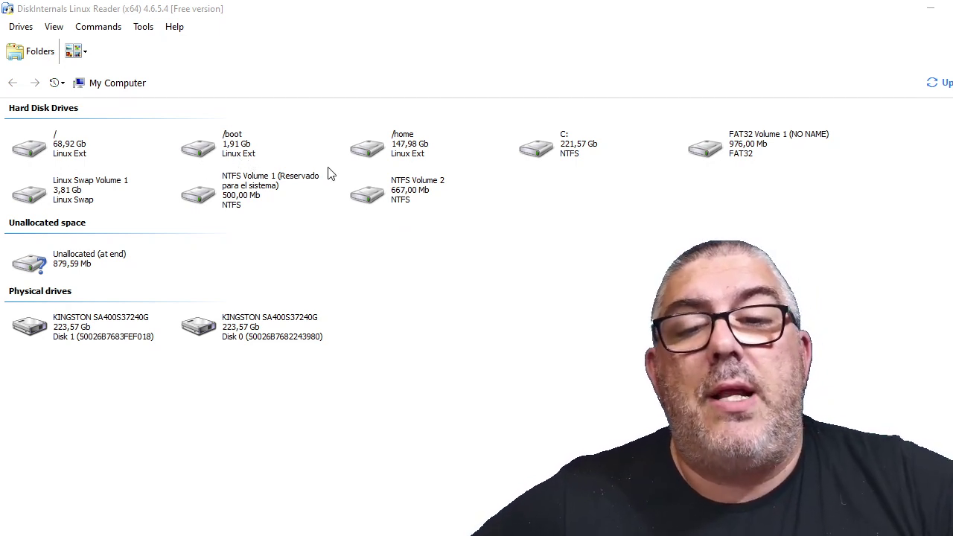
Open the user's personal folder on the /home Linux Ext volume.
left_click(408, 146)
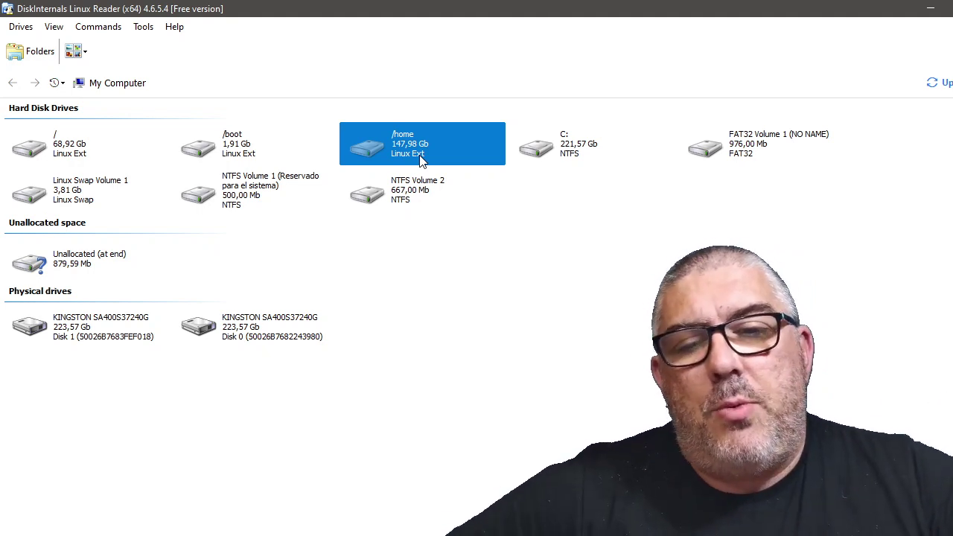
double_click(419, 151)
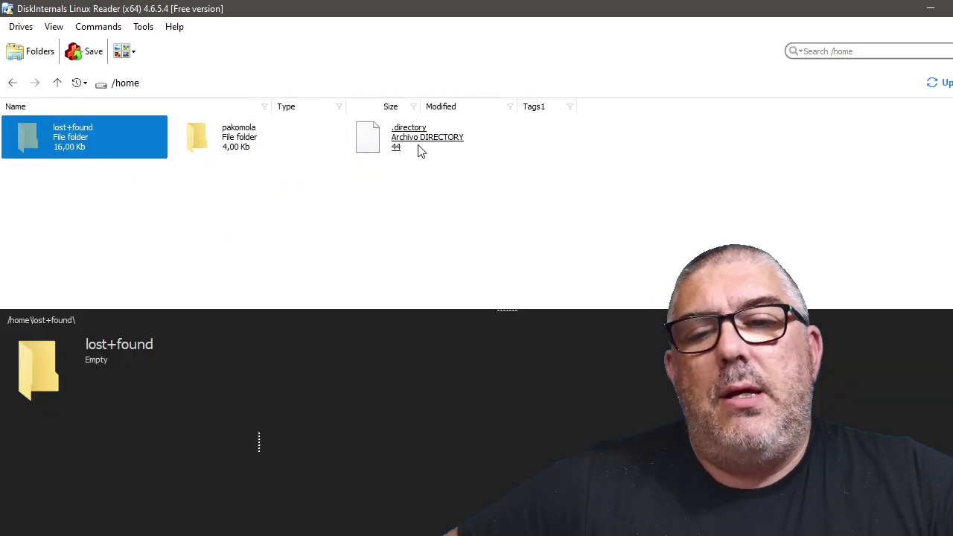
left_click(249, 142)
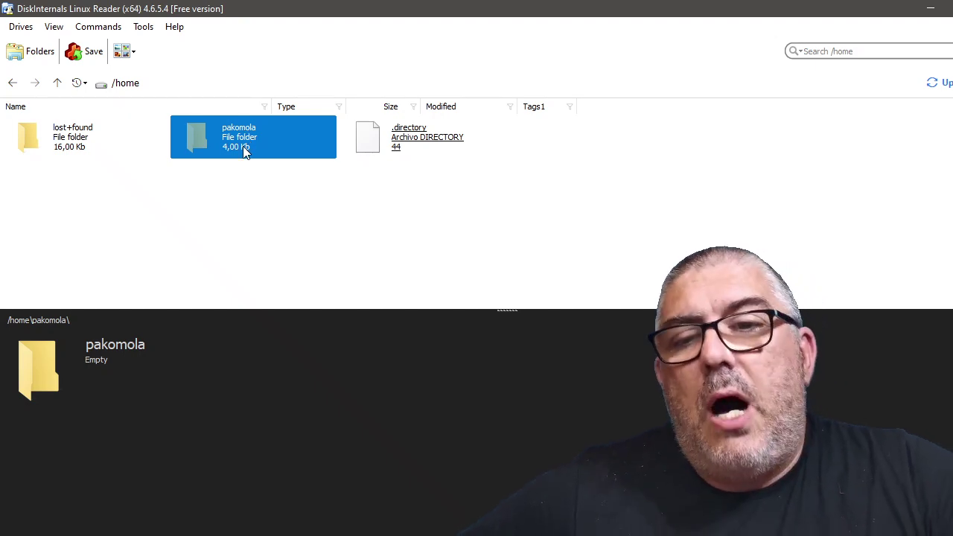
double_click(245, 148)
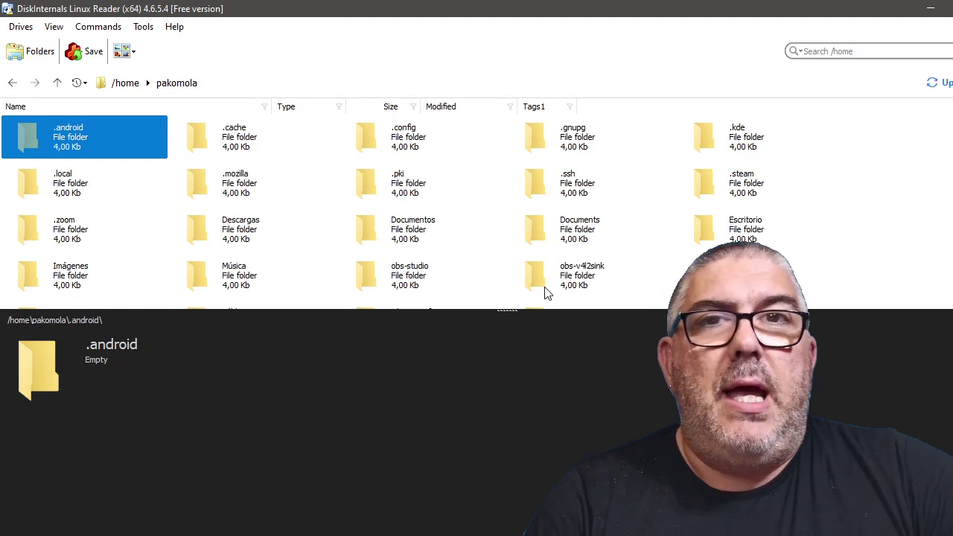
Select the Descargas, Documentos and Documents folders together, and clear the selection.
scroll(547, 296, "down", 5)
scroll(554, 296, "up", 5)
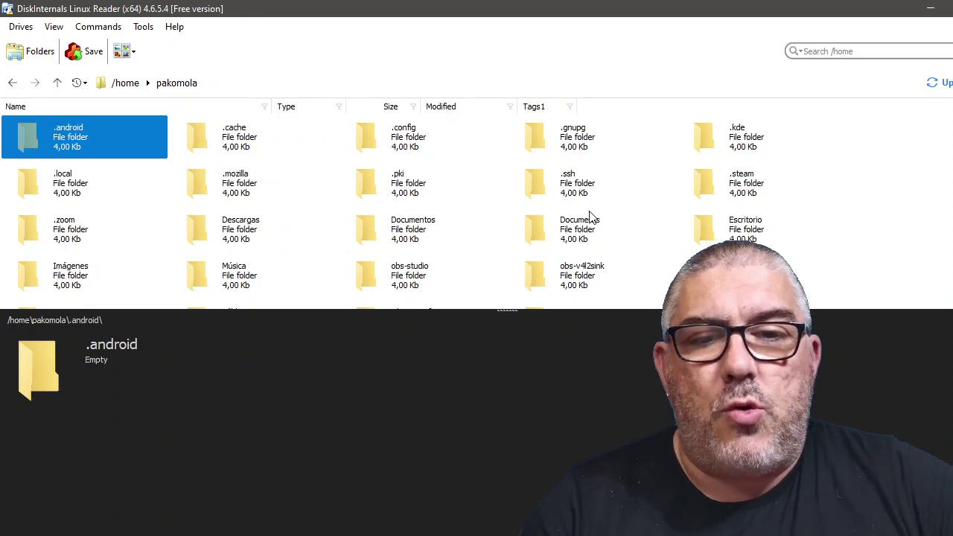
scroll(621, 220, "down", 5)
scroll(625, 221, "up", 5)
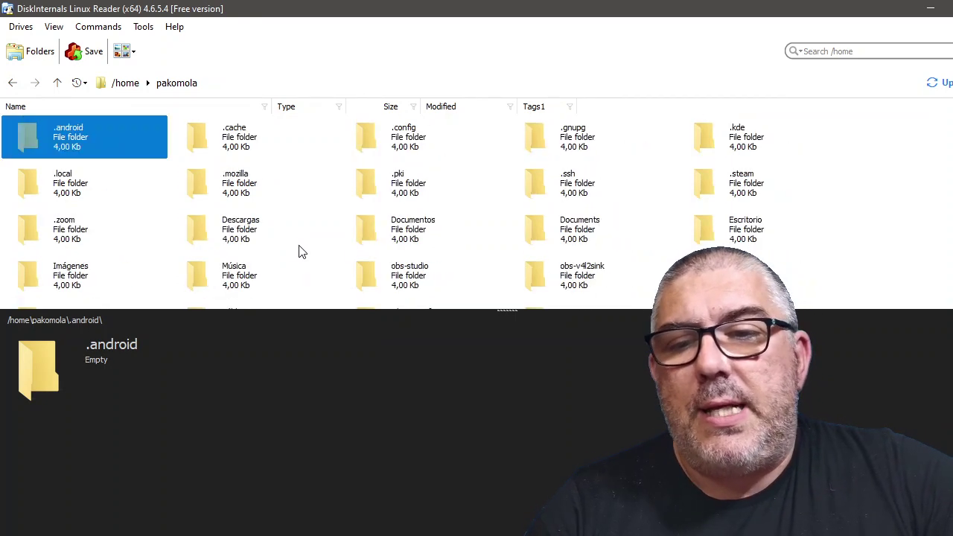
left_click(289, 246)
left_click(219, 232)
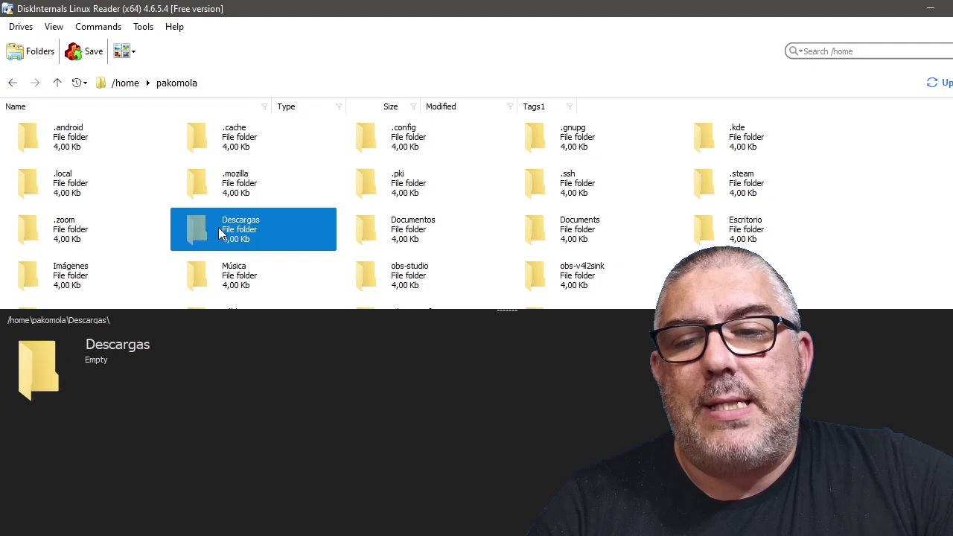
left_click(382, 246, "ctrl")
left_click(590, 238, "ctrl")
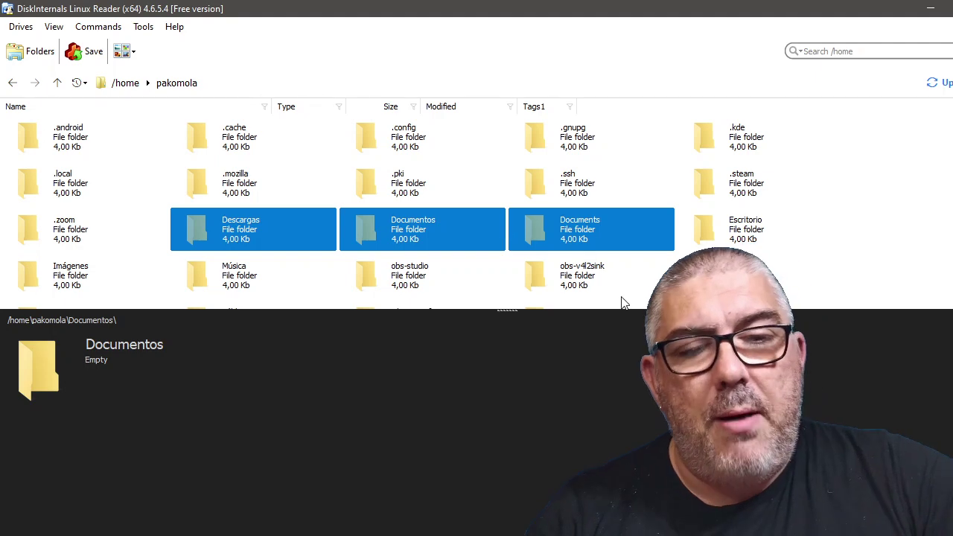
left_click(460, 232)
Preview the .face image in the user's personal folder and open the Export Wizard for it.
scroll(459, 234, "down", 3)
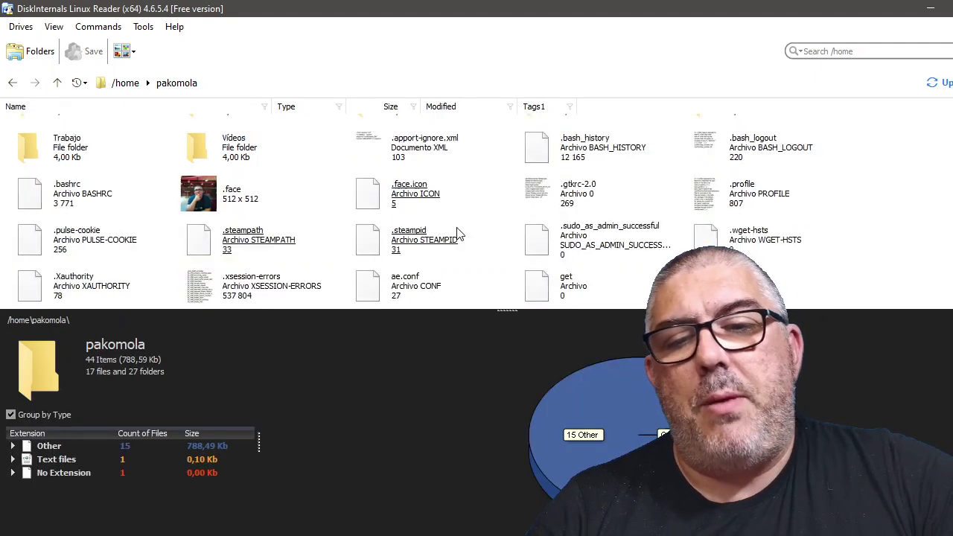
left_click(225, 197)
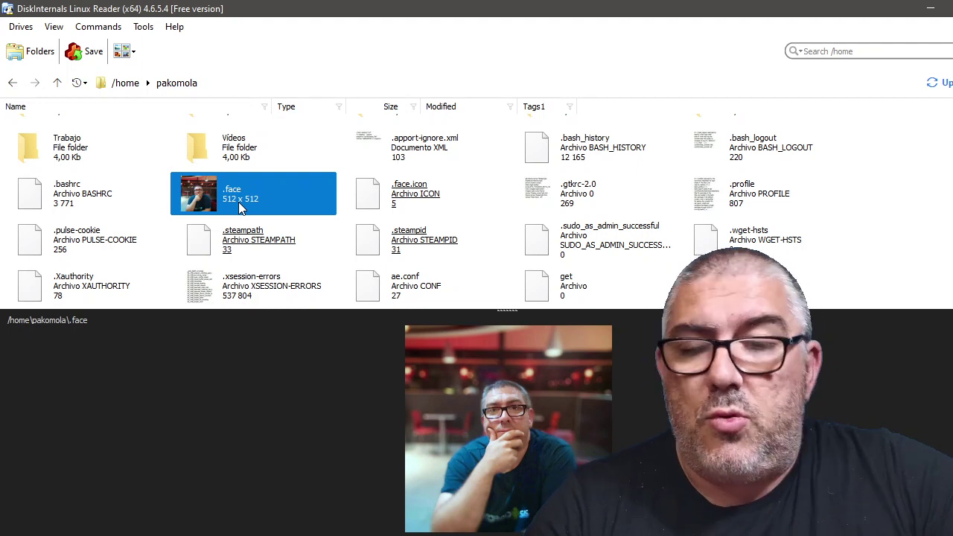
right_click(238, 201)
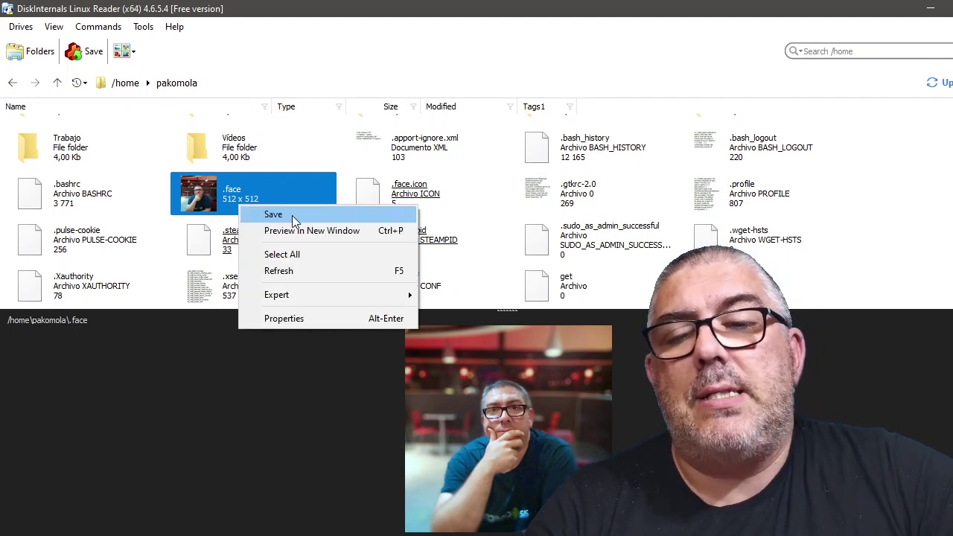
left_click(291, 214)
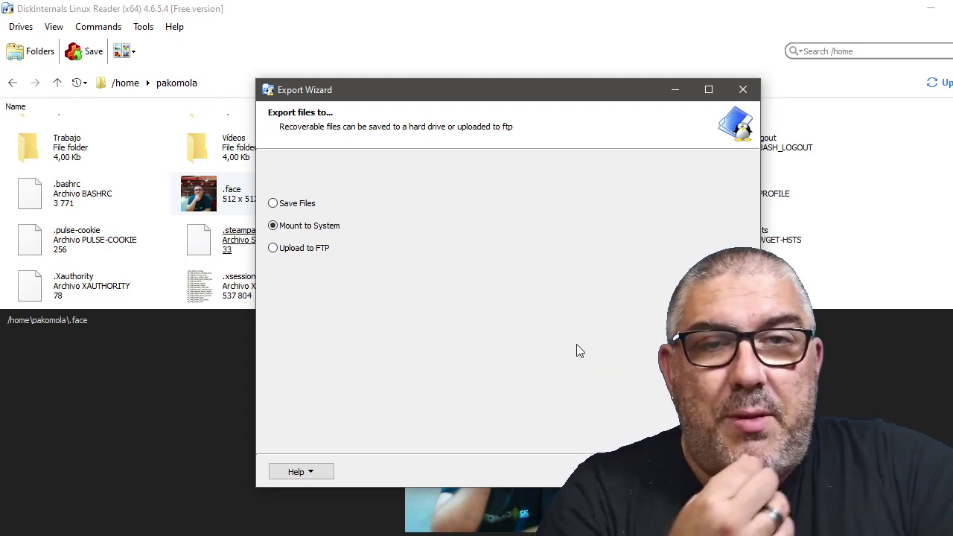
View the connection details of the Upload to FTP export option and return to the export choices.
left_click(288, 253)
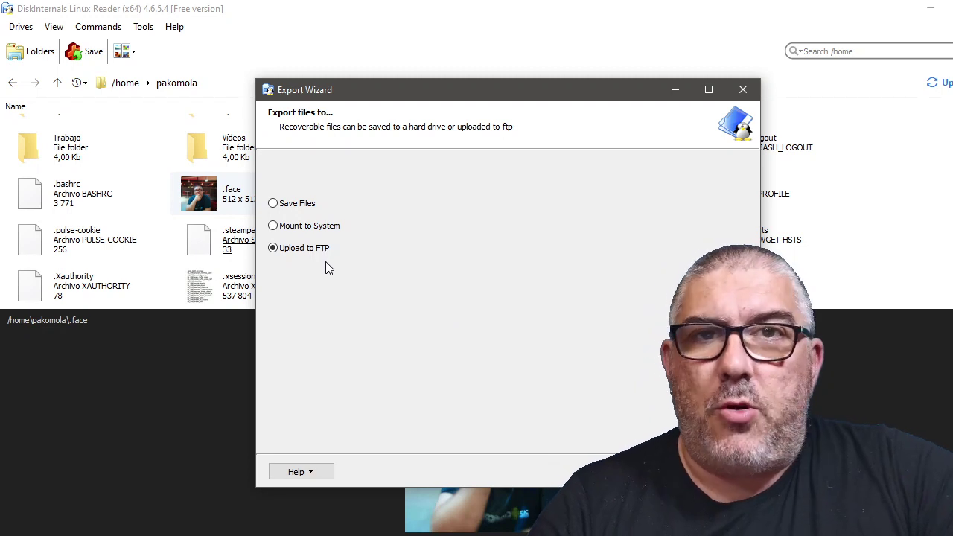
left_click(627, 471)
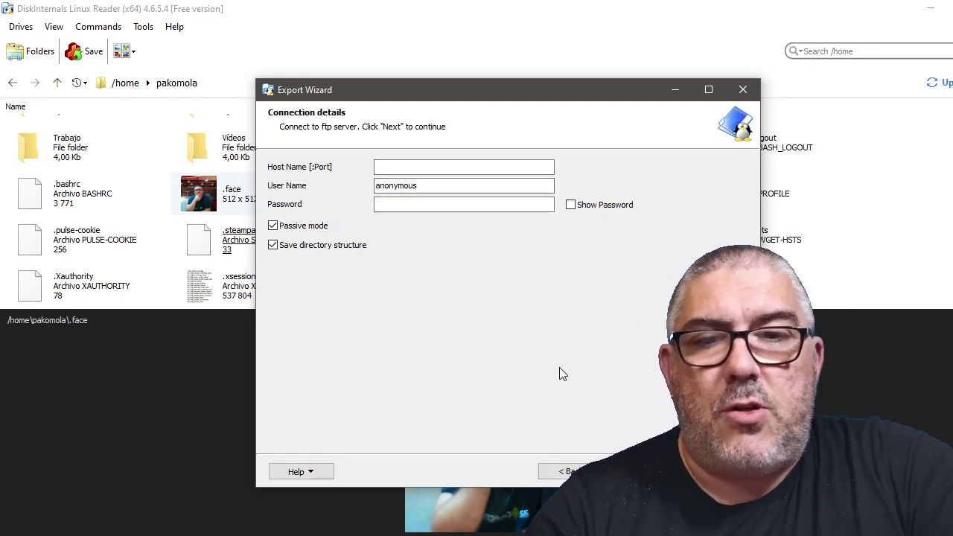
left_click(571, 472)
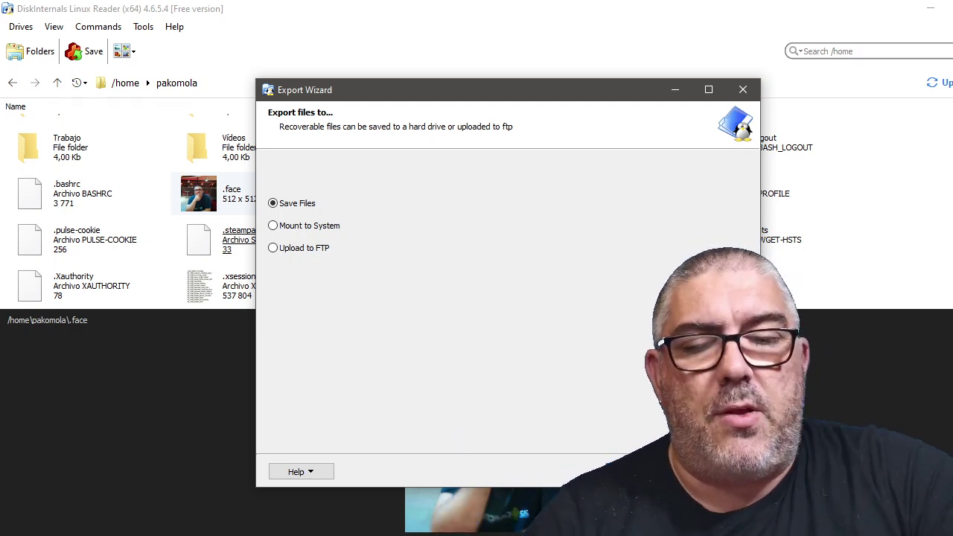
Export with Save Files, keeping Save directory structure enabled and choosing Escritorio as the output folder.
key("Return")
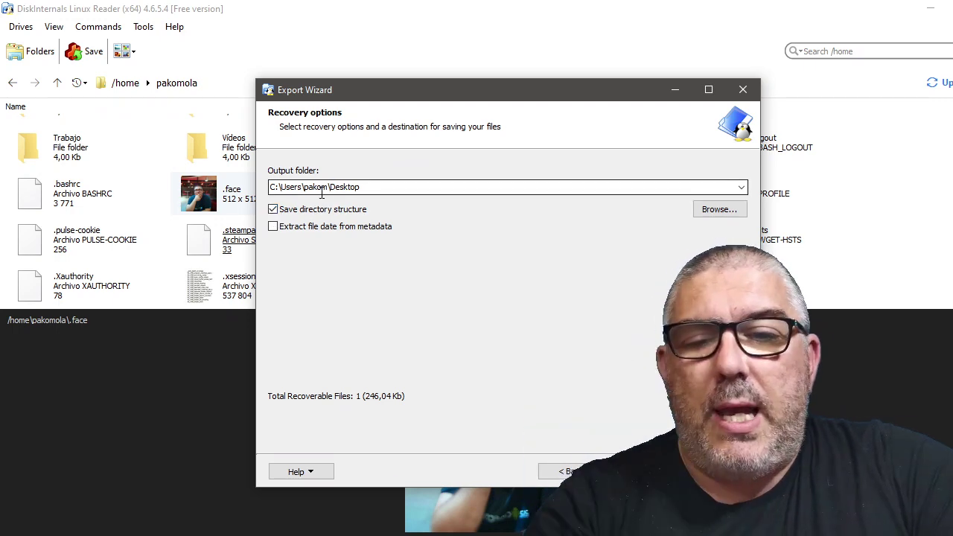
left_click(273, 210)
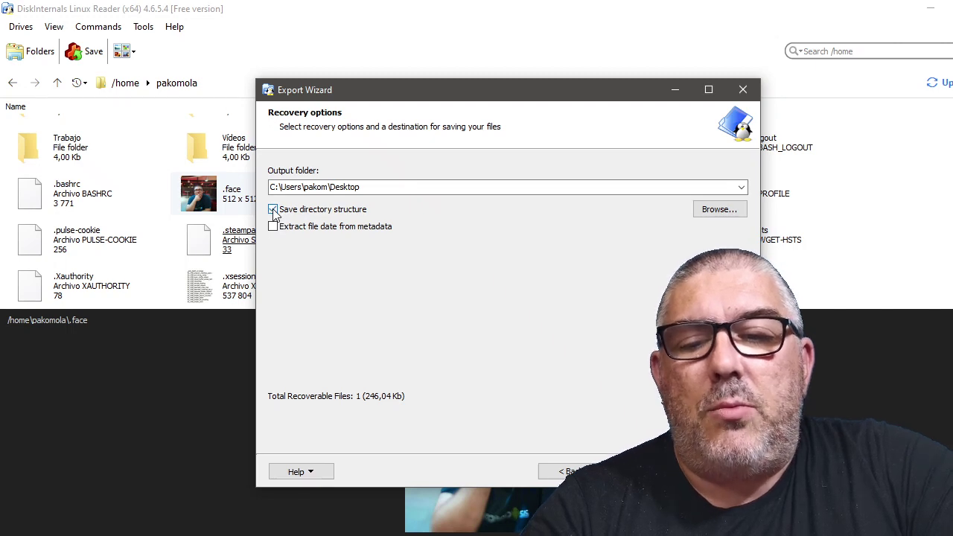
left_click(719, 210)
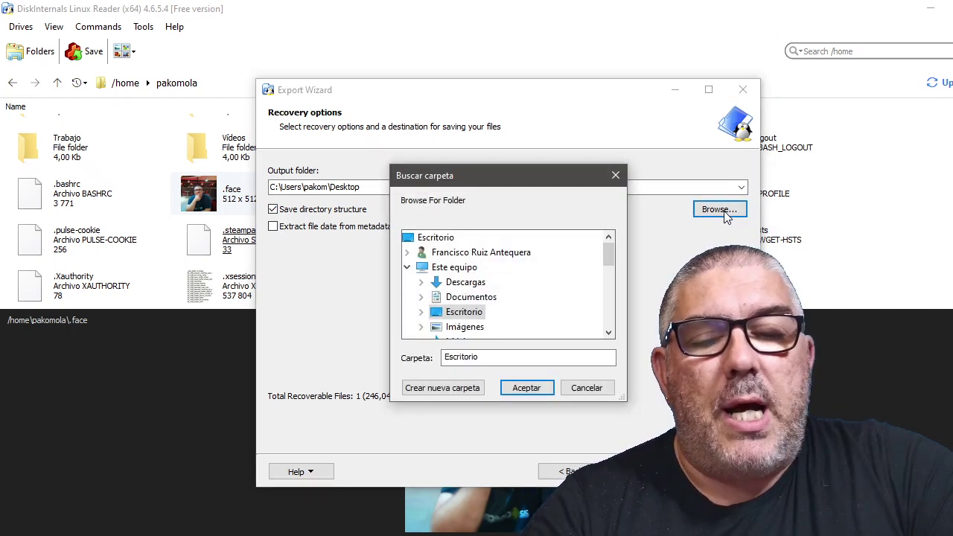
scroll(538, 304, "down", 2)
scroll(534, 313, "up", 2)
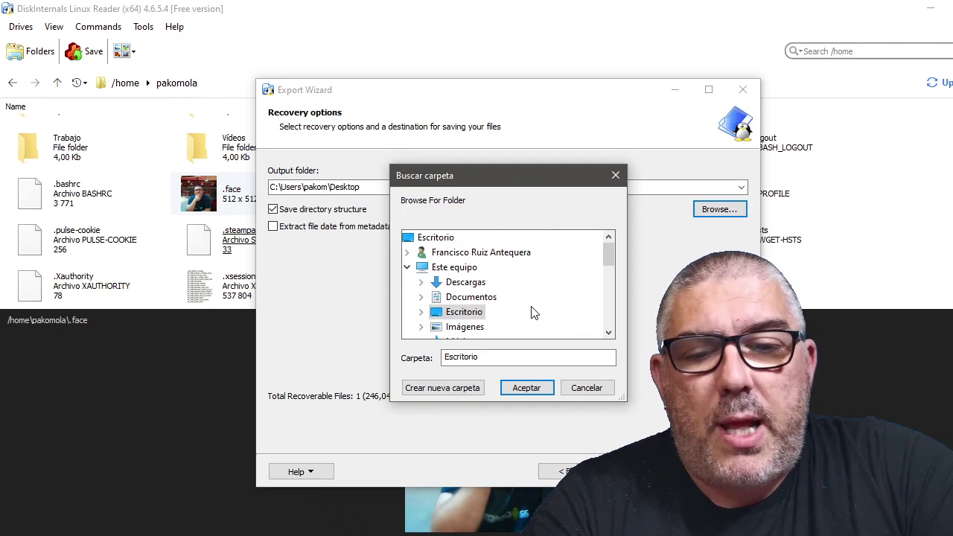
left_click(526, 387)
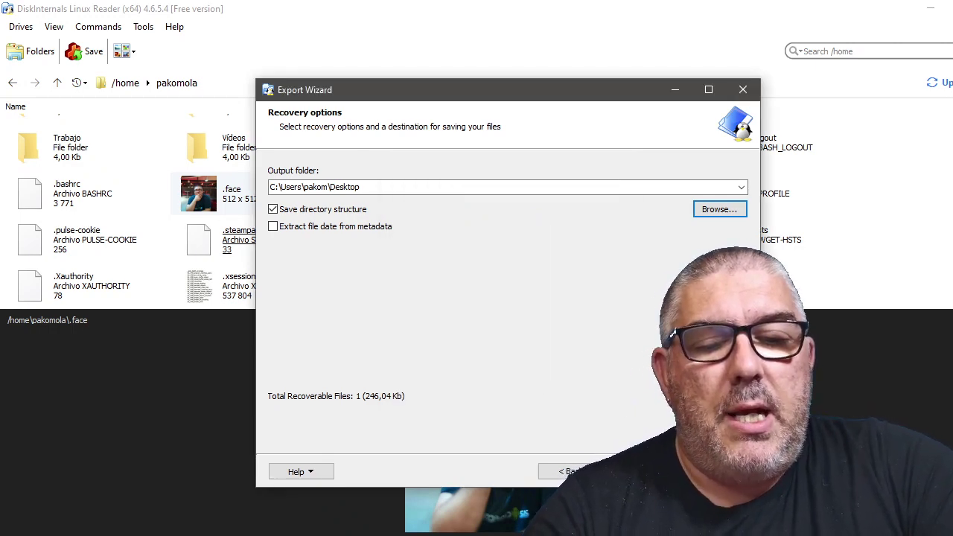
Run the export of .face, close the wizard and minimize Linux Reader to show the desktop.
left_click(629, 471)
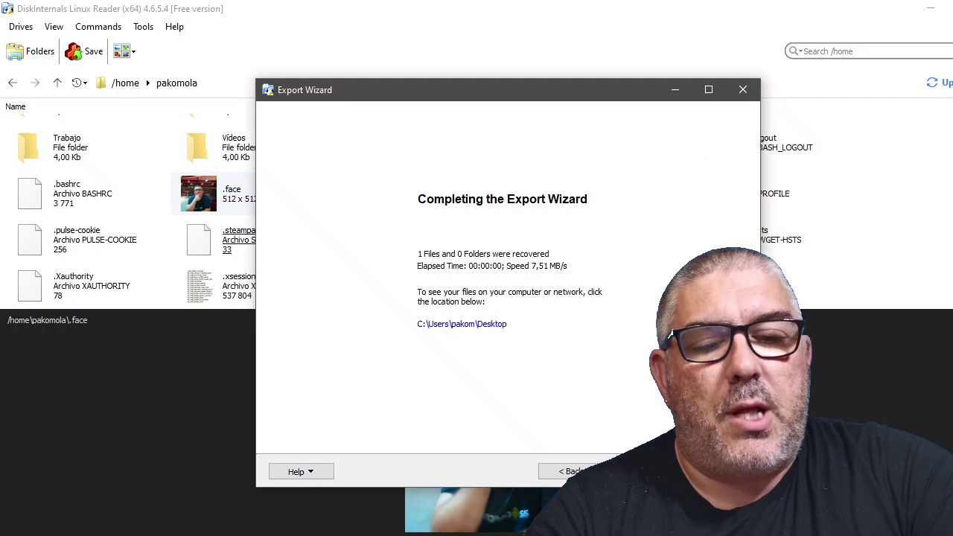
key("Return")
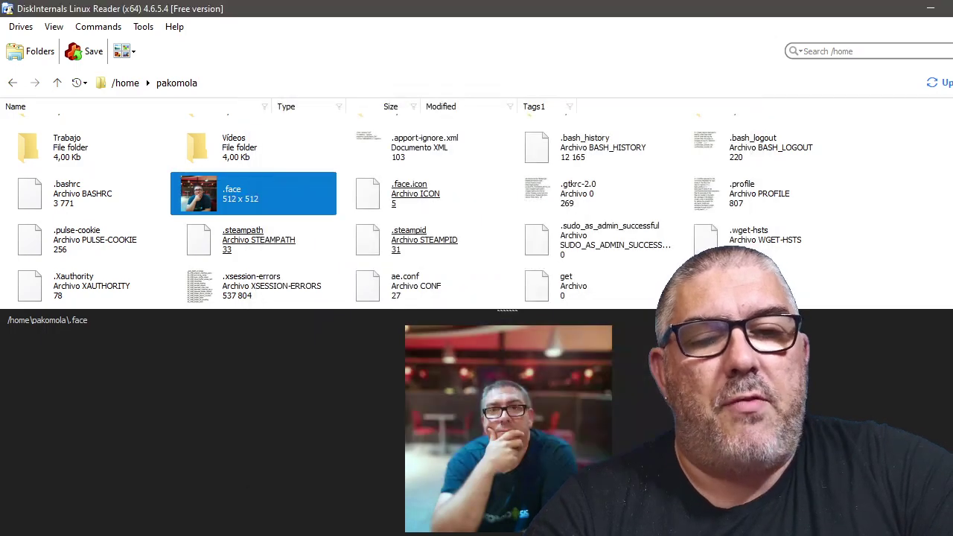
left_click(930, 8)
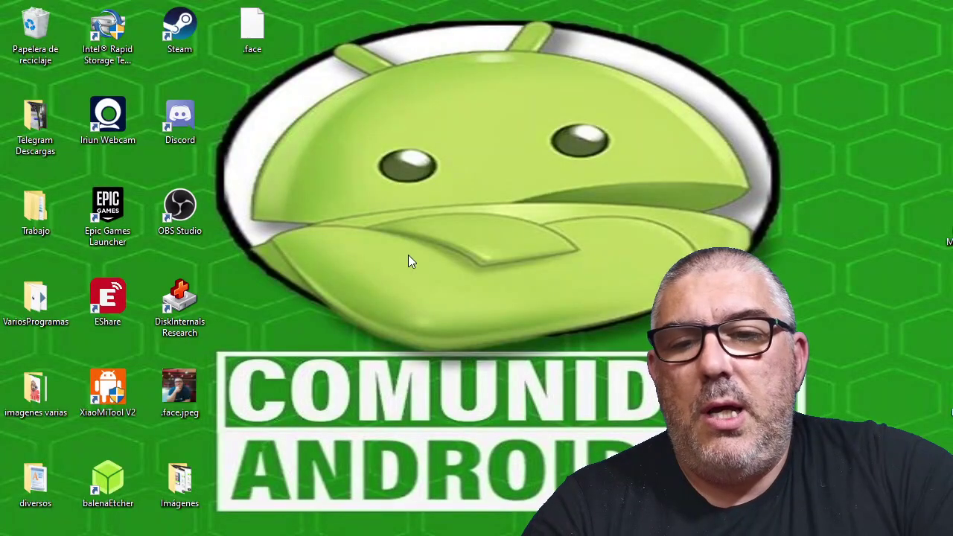